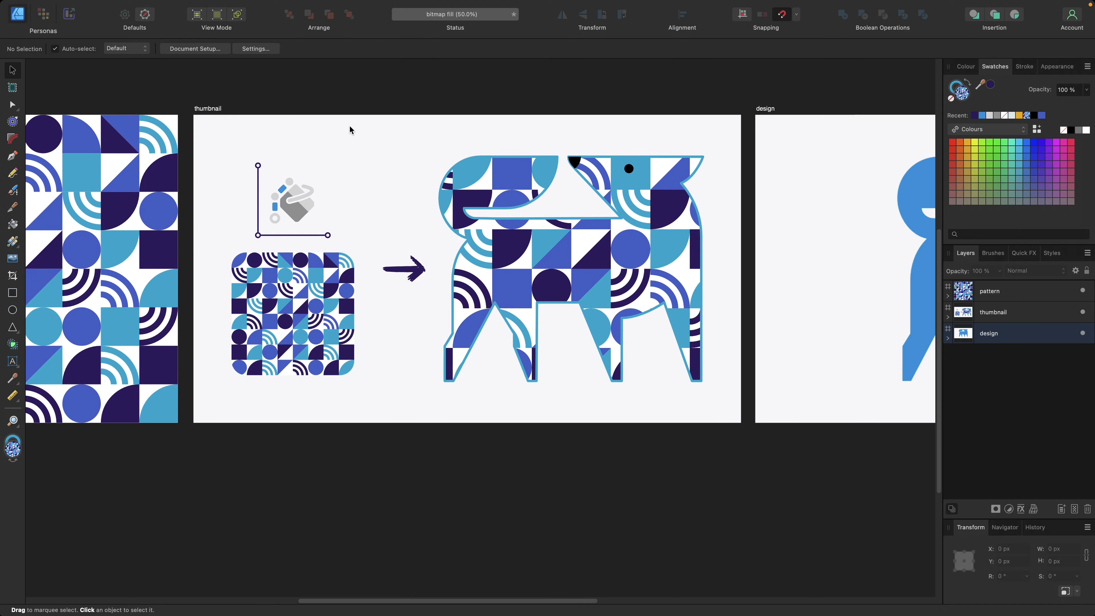
Load pattern.png as the bitmap for the Vector Flood Fill and fill the blue animal on the design artboard with it
scroll(433, 146, right, 2)
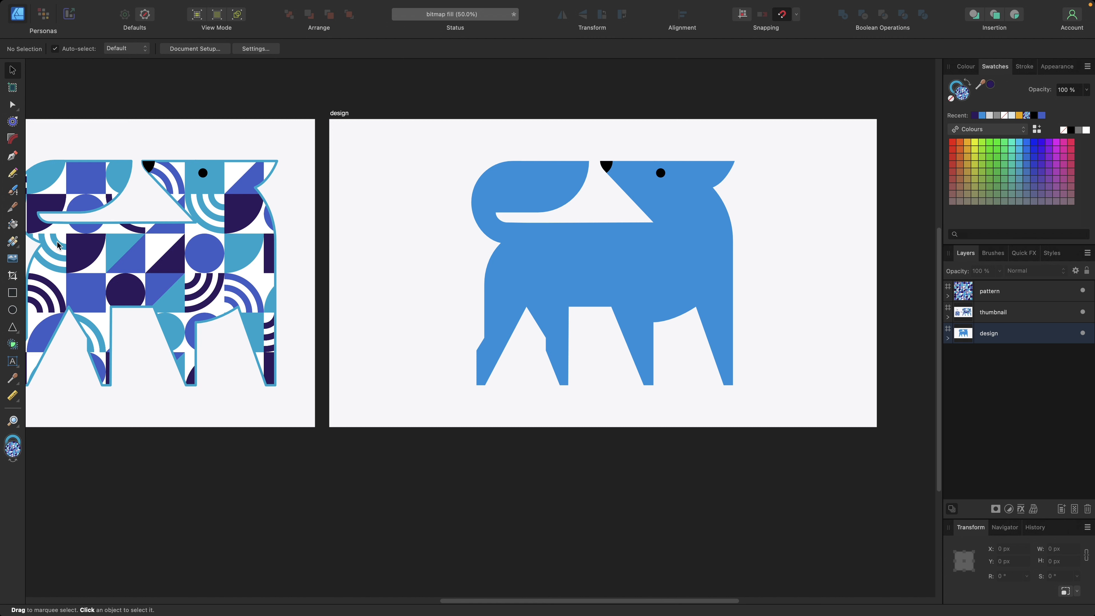
click(12, 225)
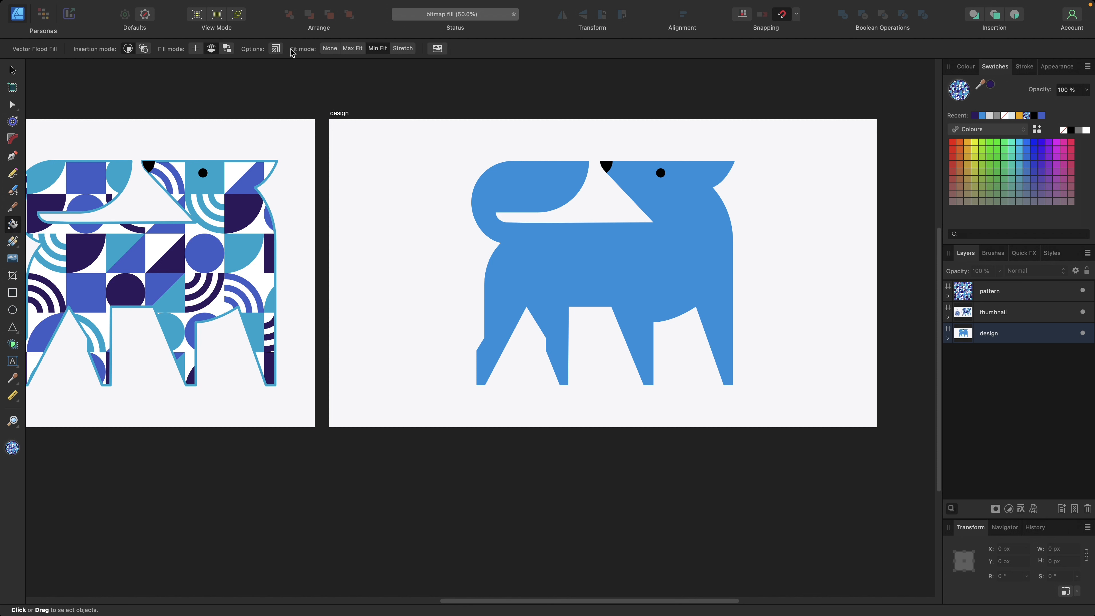
click(437, 50)
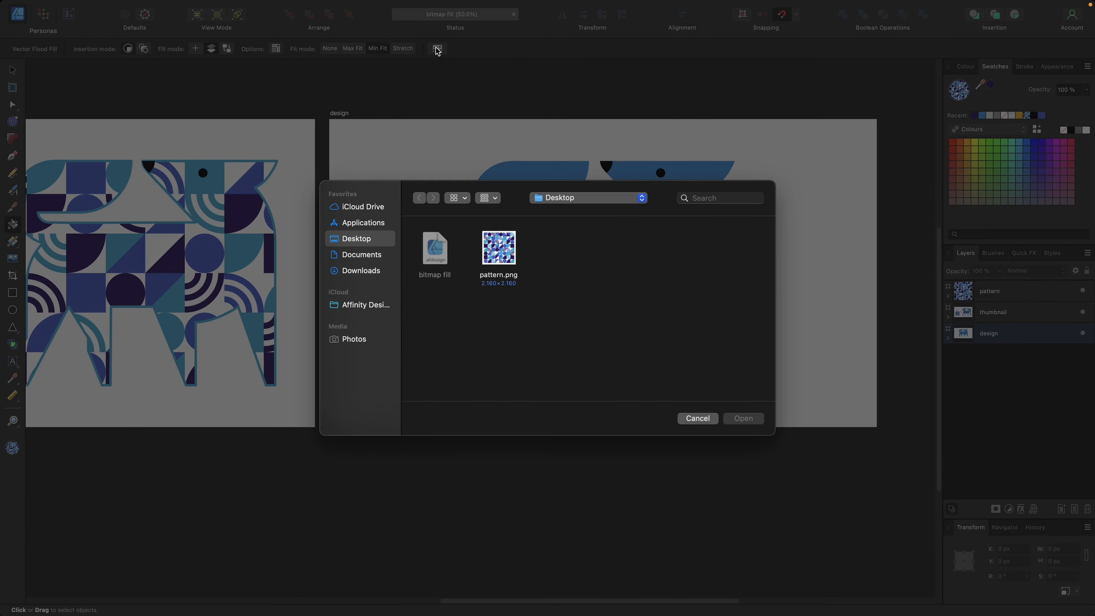
click(497, 255)
click(730, 419)
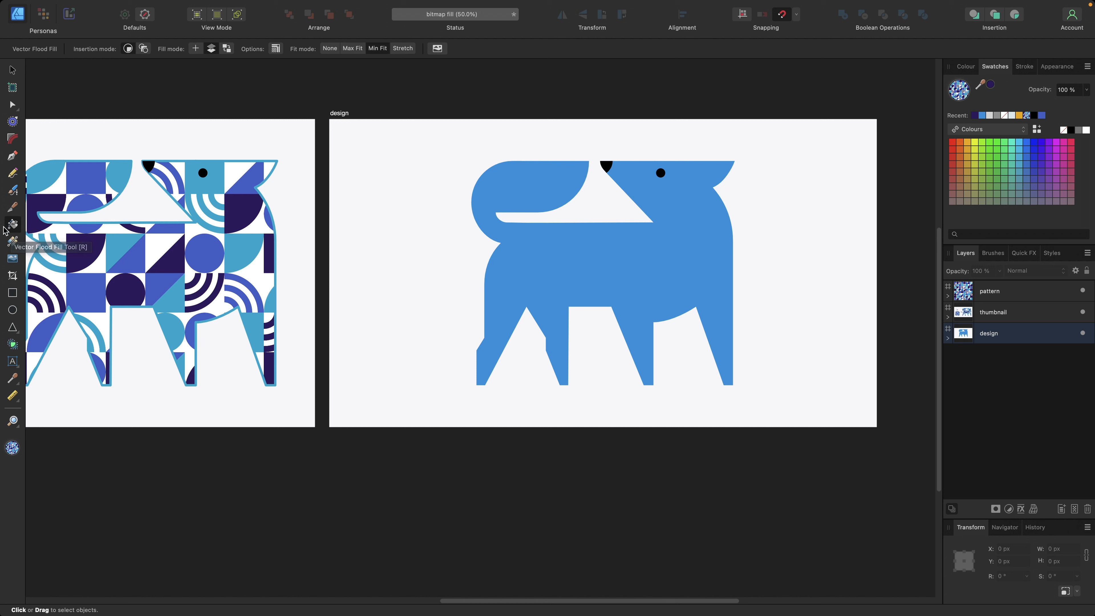
click(542, 263)
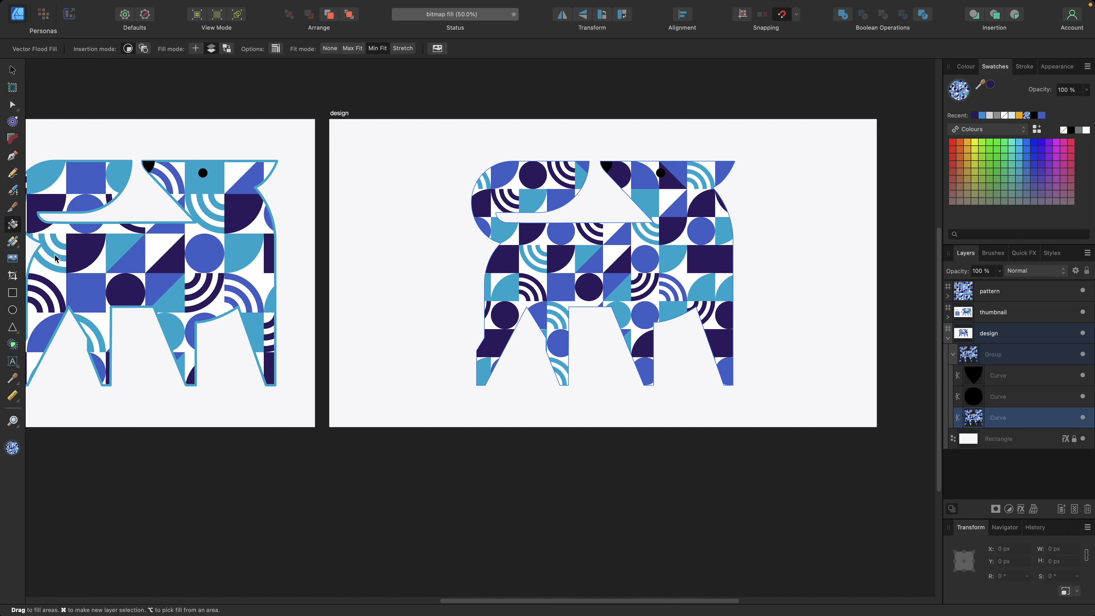
Try rotating and resizing the animal's bitmap fill, leaving the pattern upright and about a third larger
click(12, 241)
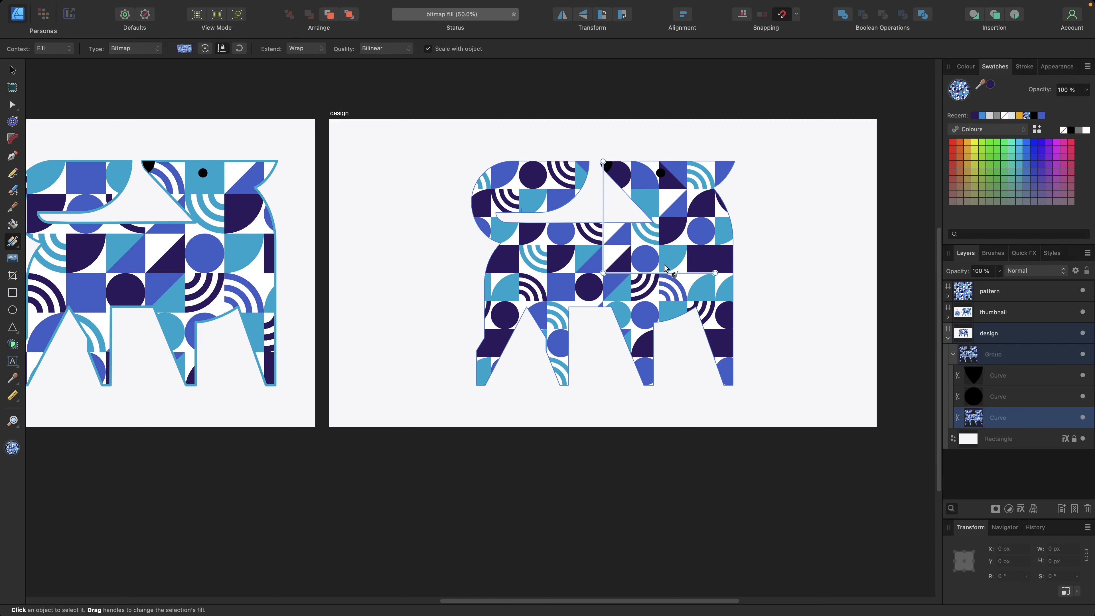
drag(715, 272, 710, 305)
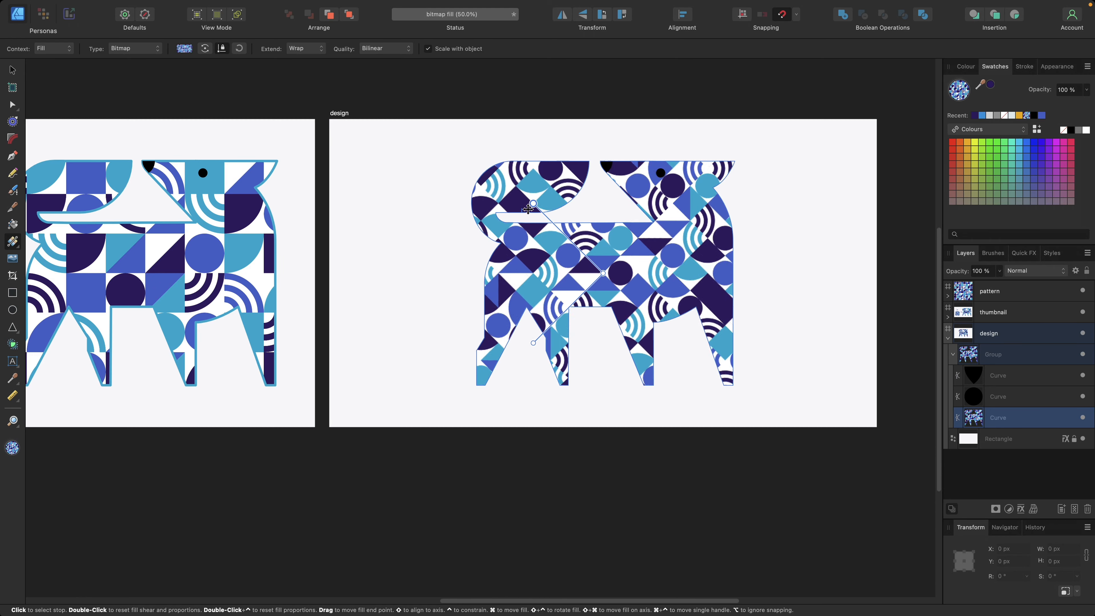
drag(555, 228, 645, 234)
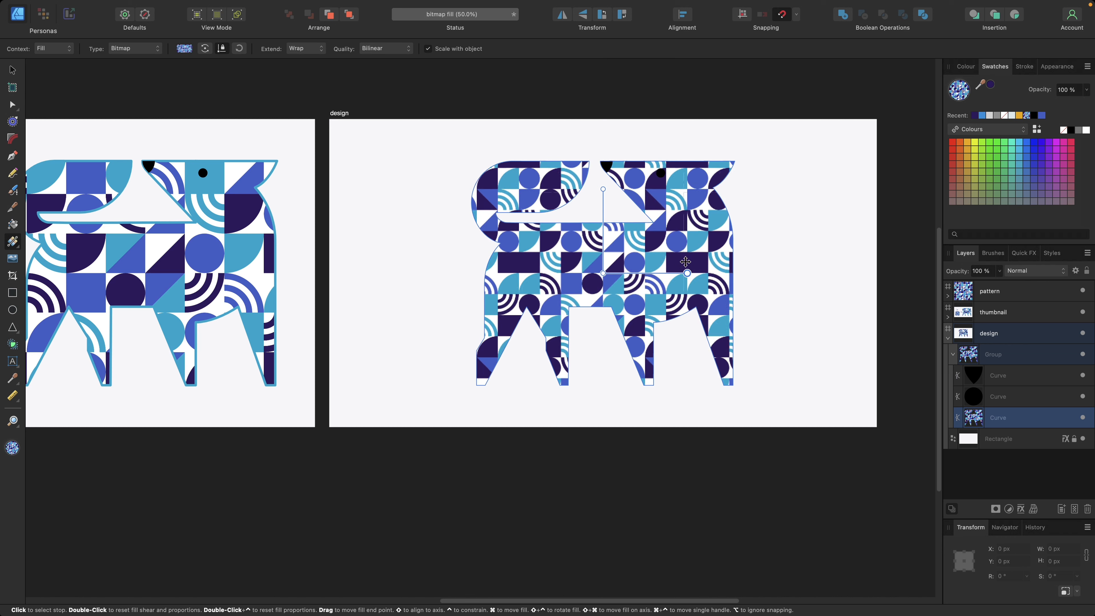
drag(707, 264, 753, 272)
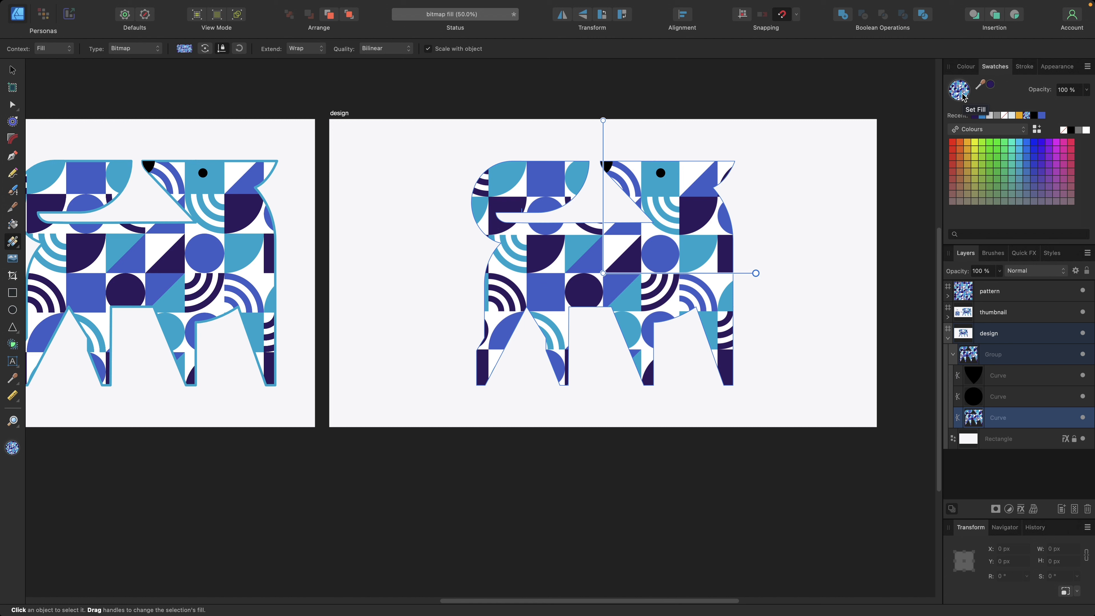
Add the animal's bitmap fill to the Colours palette as a swatch and activate the Rectangle tool
click(1037, 130)
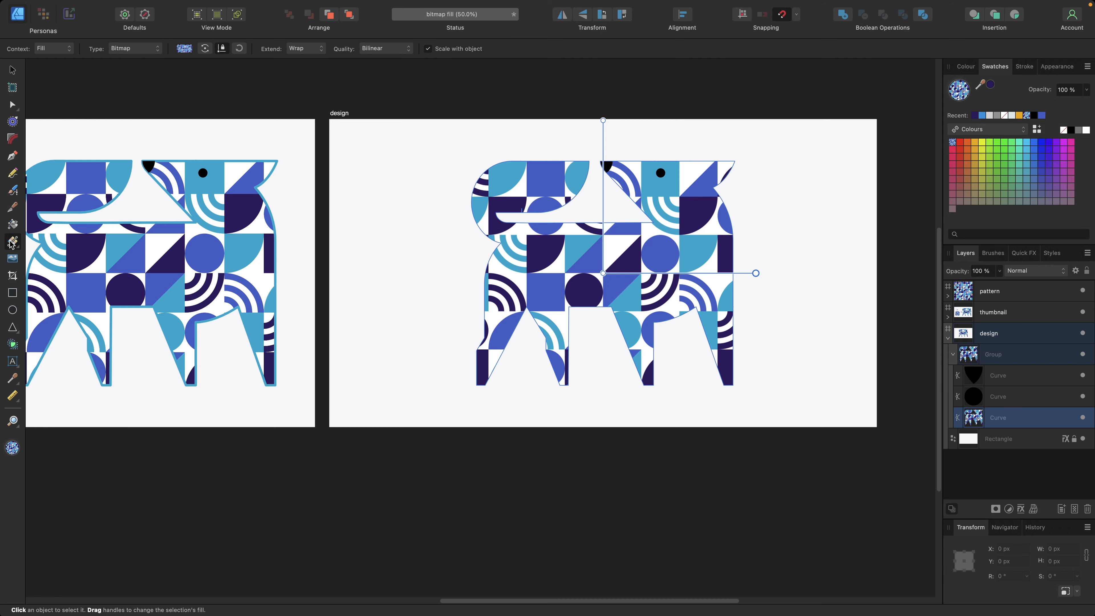
click(12, 293)
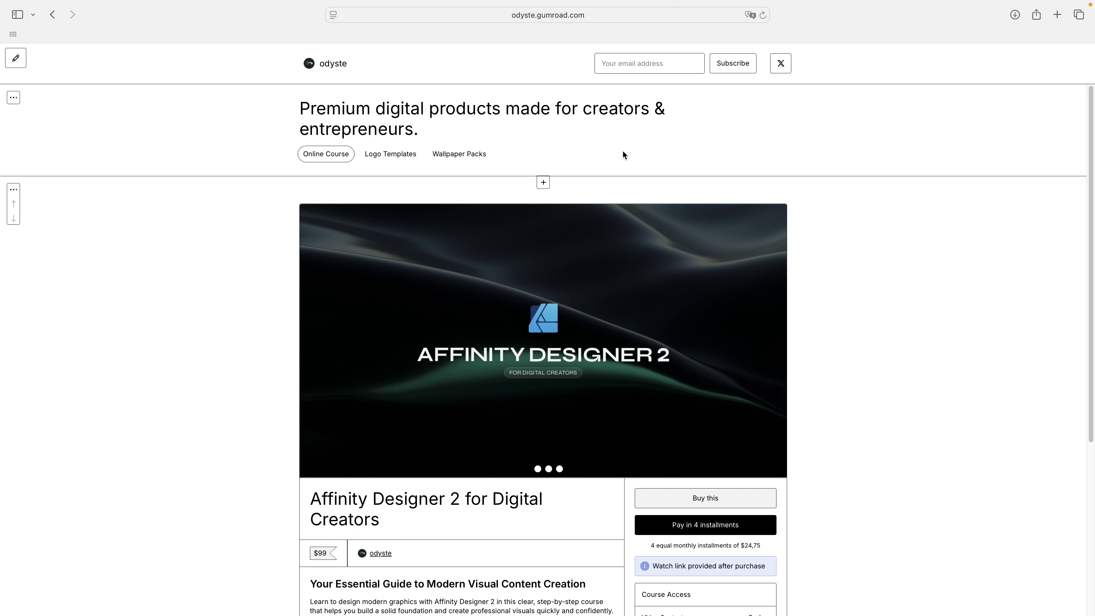
click(438, 154)
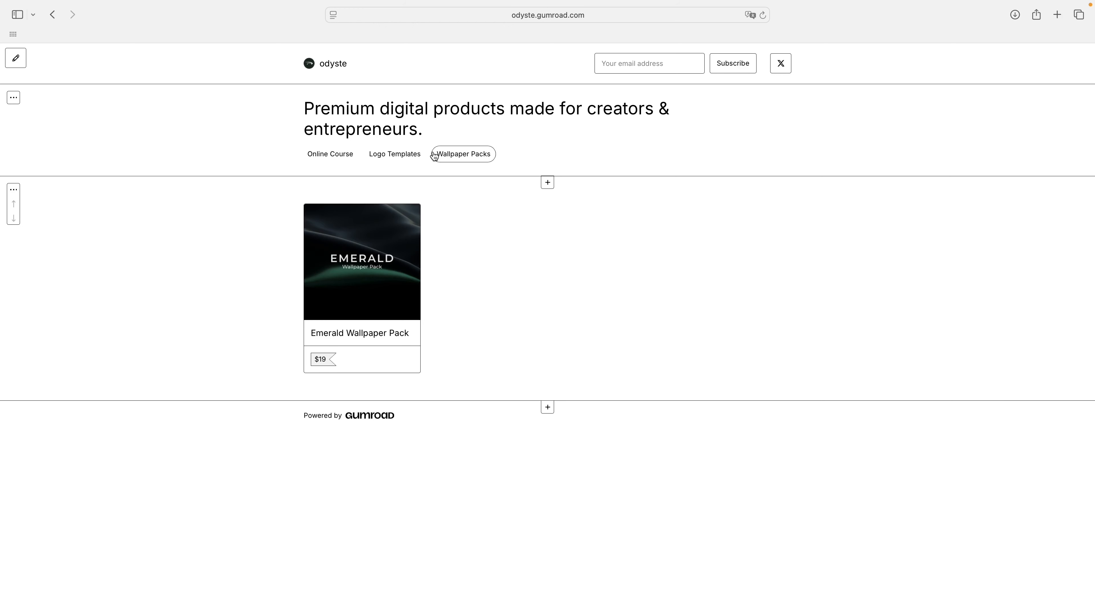
click(418, 152)
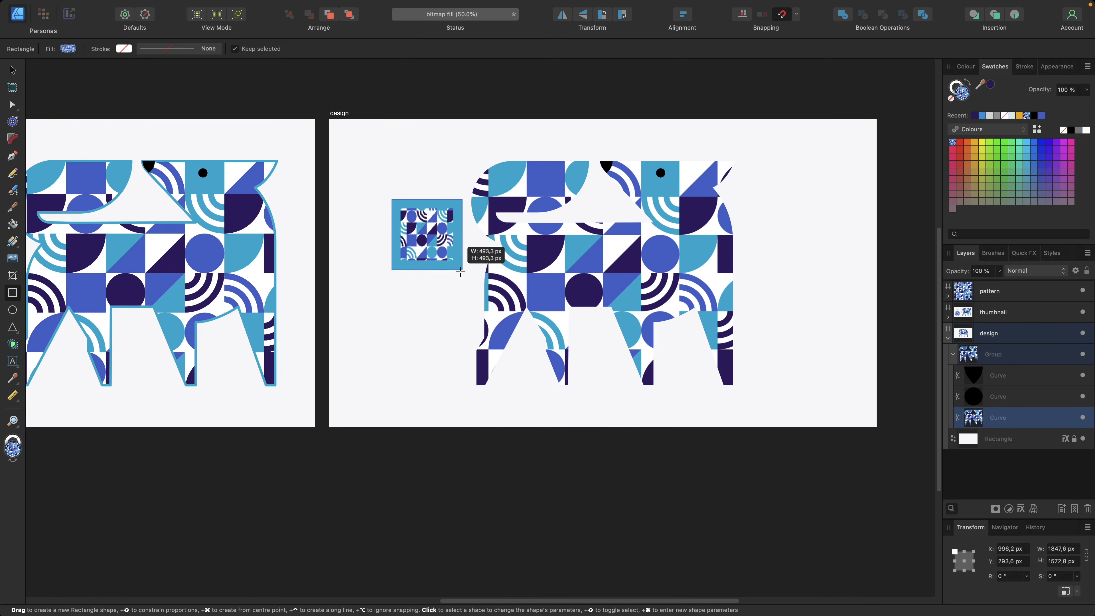
Draw a square about 587 px wide on the design artboard and move it clear of the animal's rear side
drag(464, 274, 476, 283)
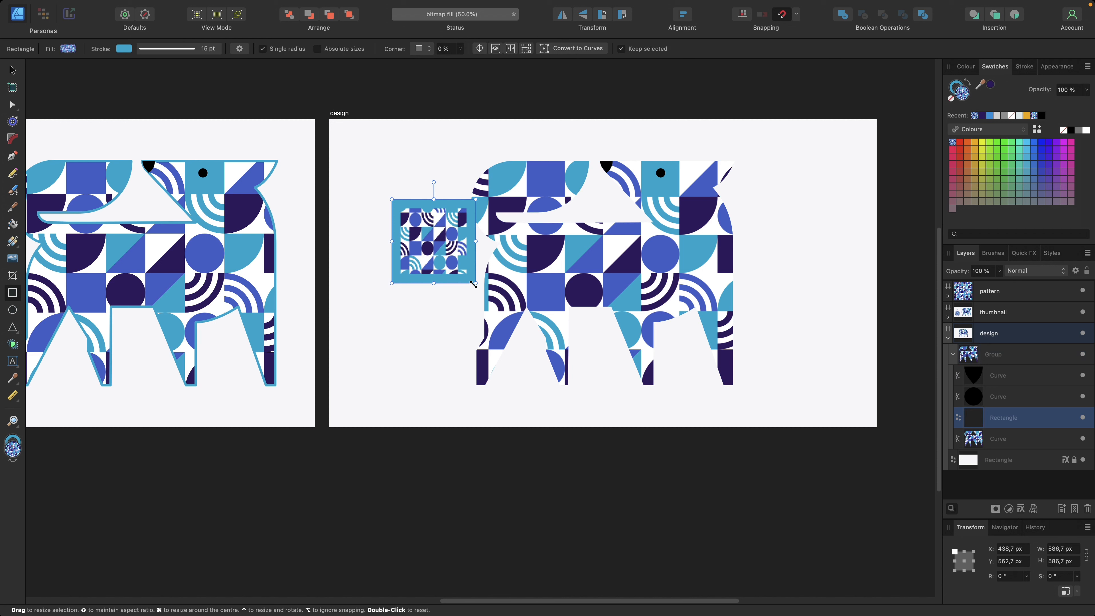
click(12, 69)
drag(433, 241, 401, 247)
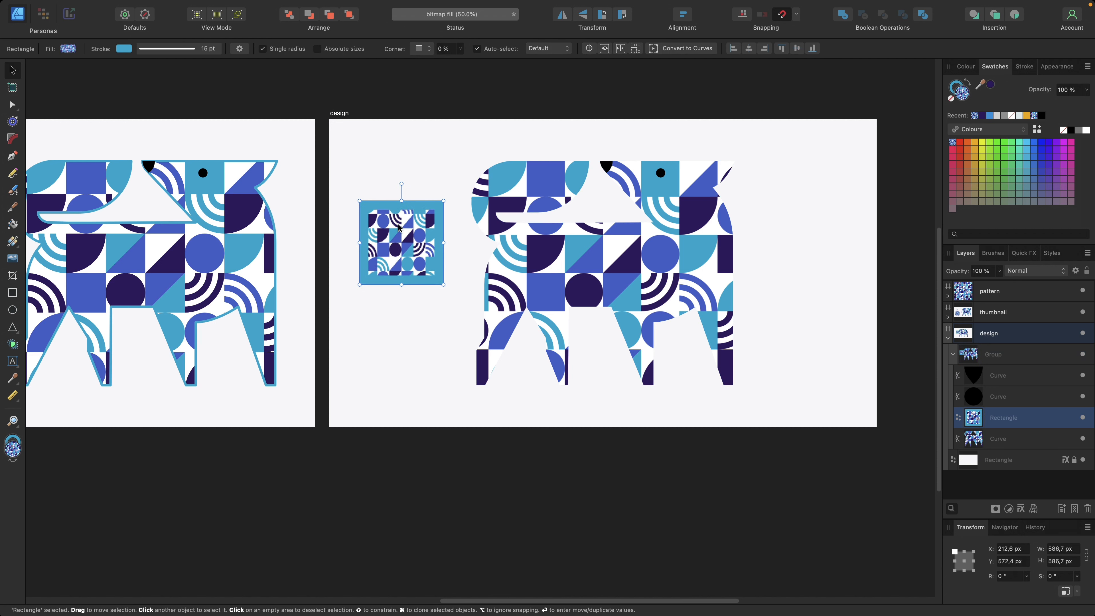
Fill the square with red and remove its stroke
click(961, 144)
click(957, 86)
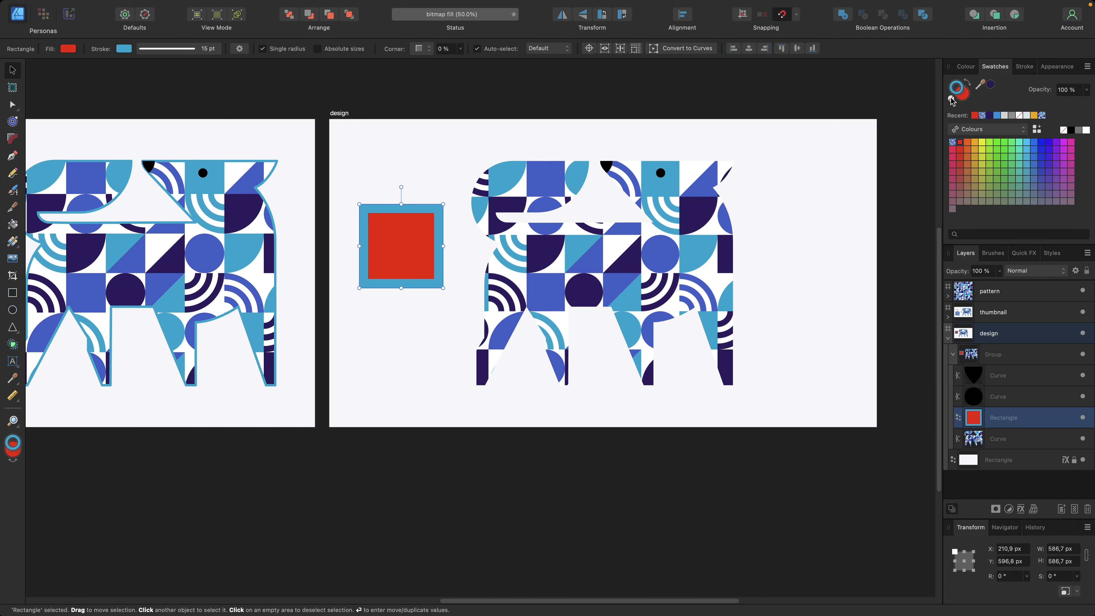
click(952, 97)
click(958, 97)
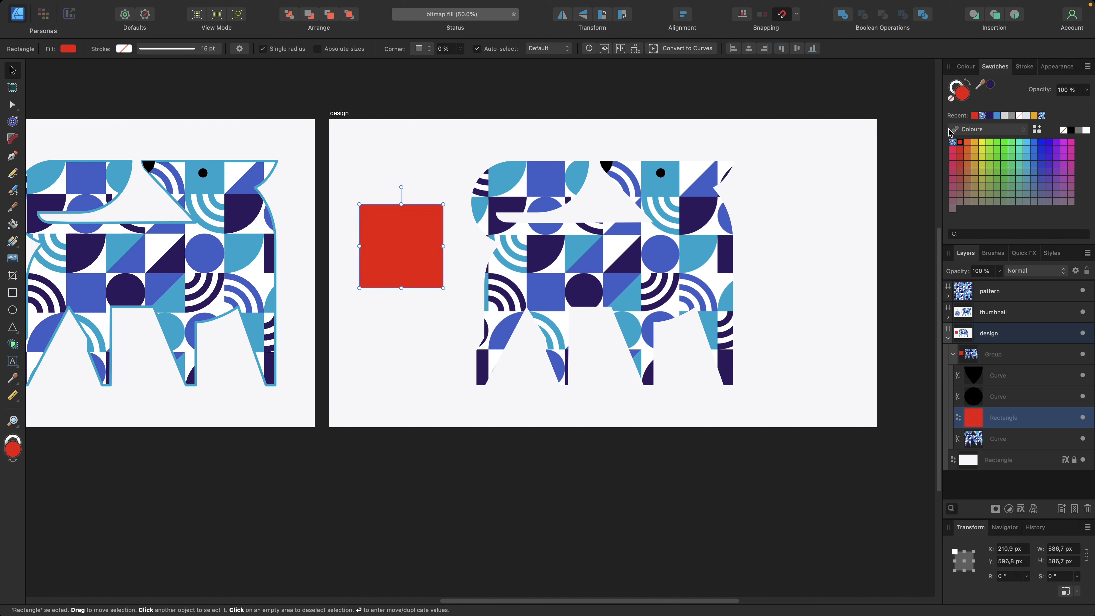
Apply the saved bitmap swatch to the square and enlarge its pattern to about double size with the Fill tool
click(954, 143)
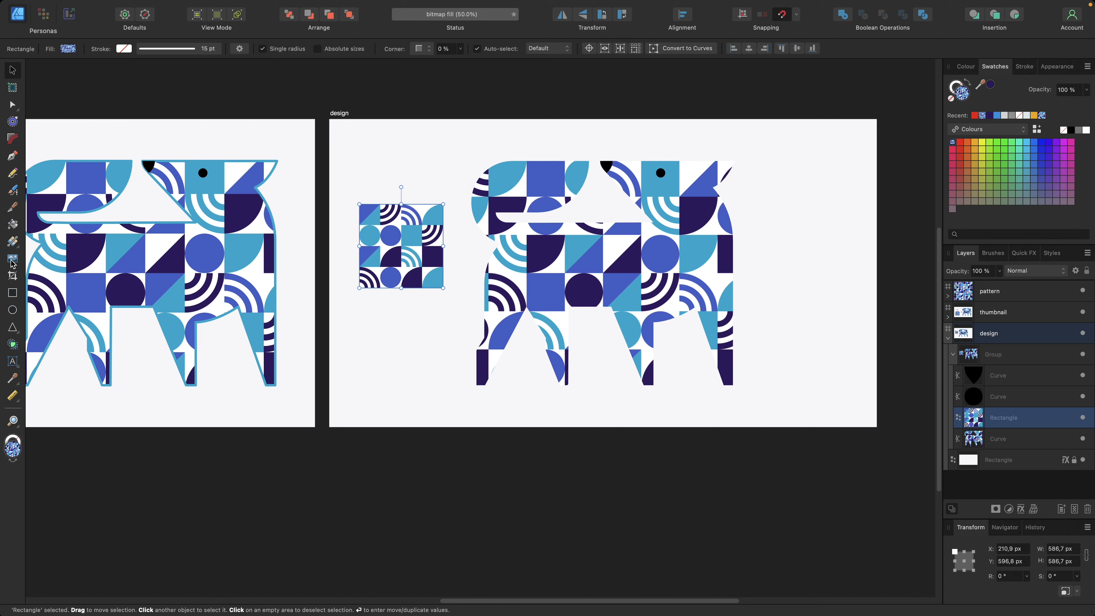
click(13, 242)
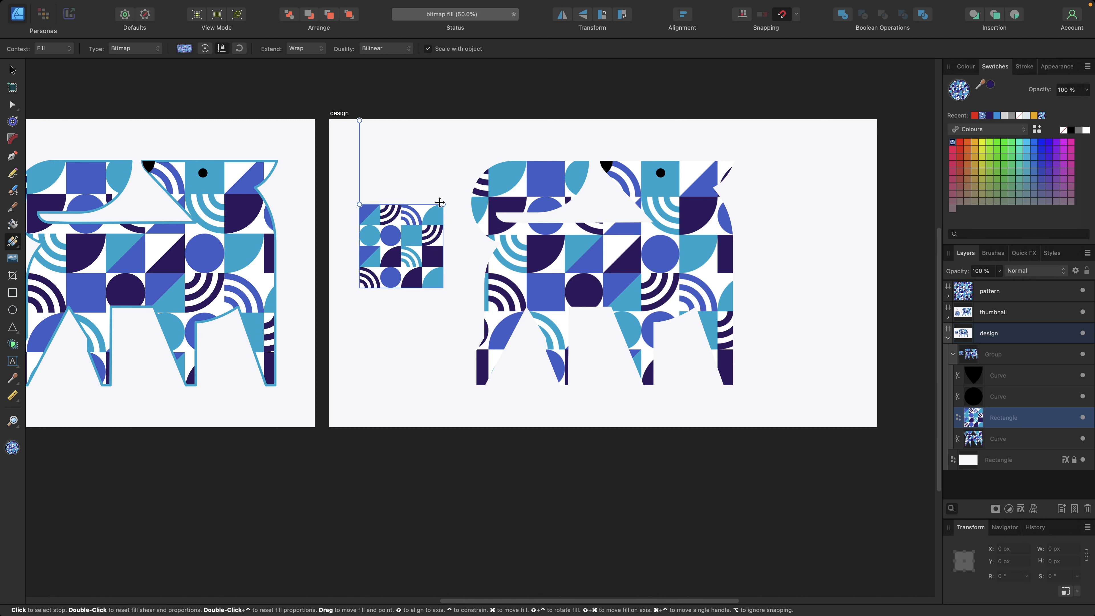
drag(443, 204, 523, 204)
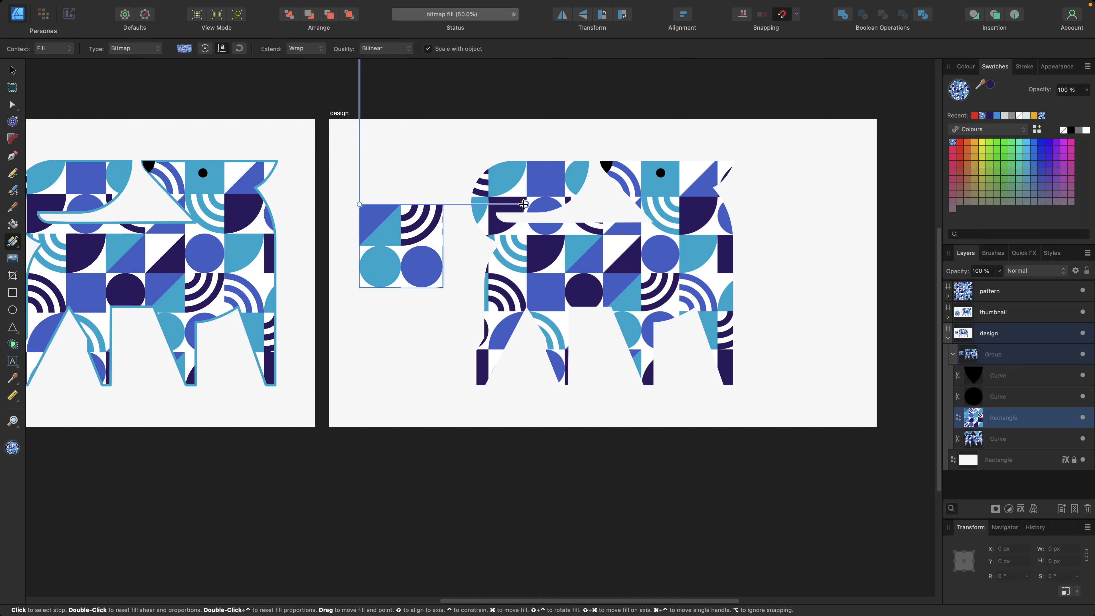
click(413, 349)
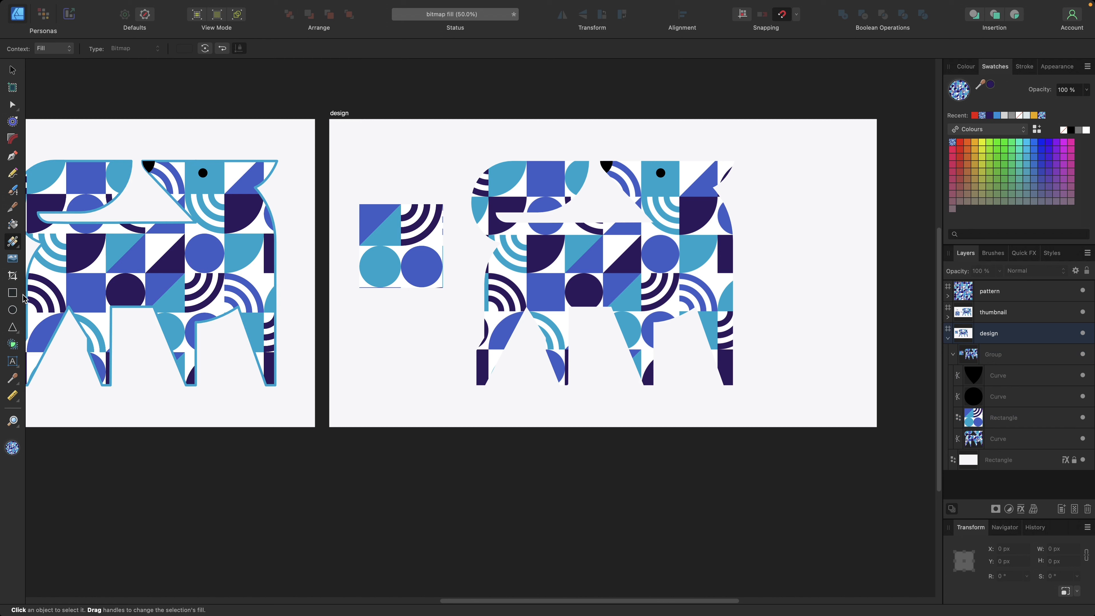
Draw a pattern-filled ellipse about 1008 px wide and 1327 px high and place it beside the animal's head side
click(13, 310)
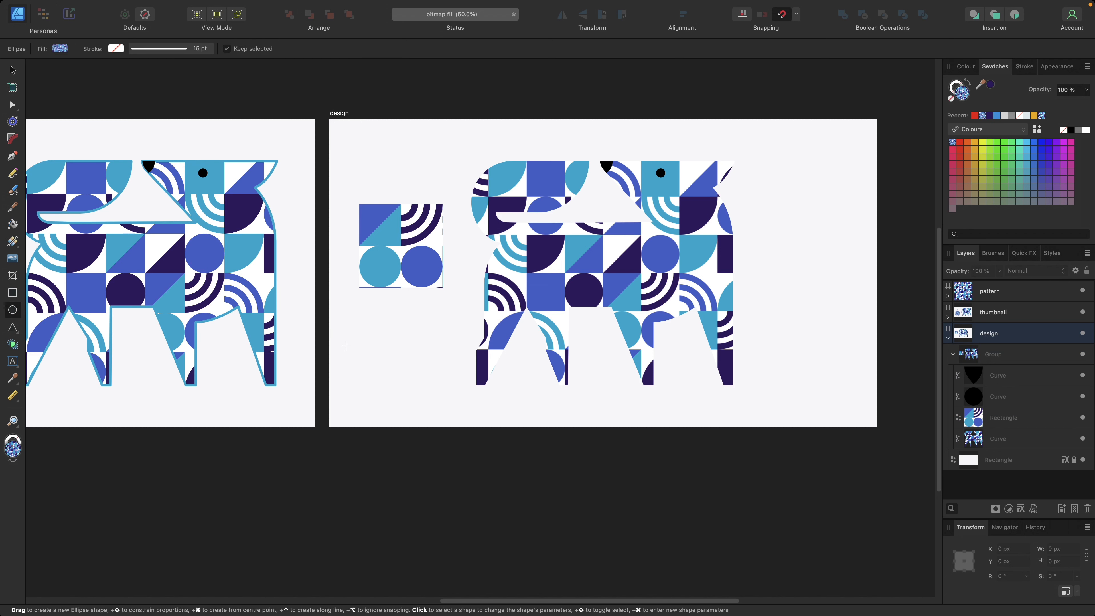
drag(352, 304, 518, 413)
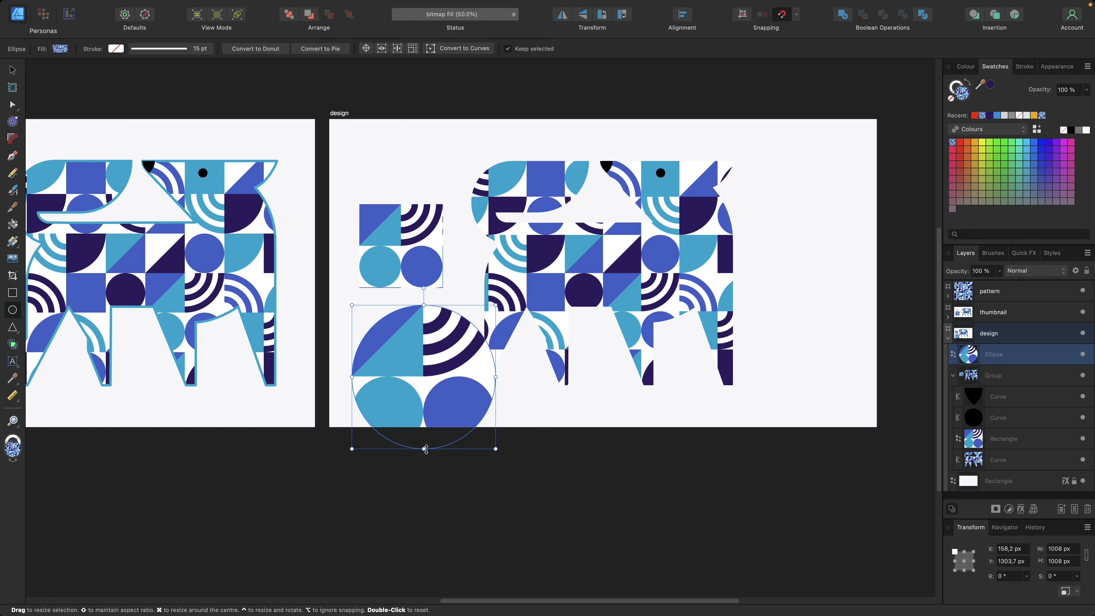
drag(424, 449, 426, 494)
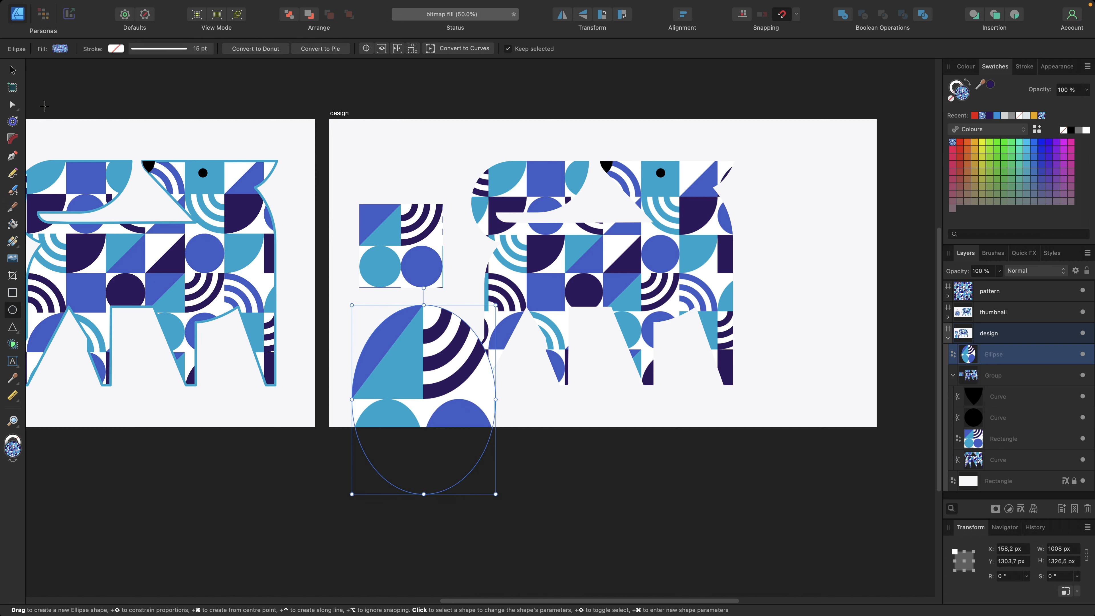
key(v)
drag(430, 422, 817, 296)
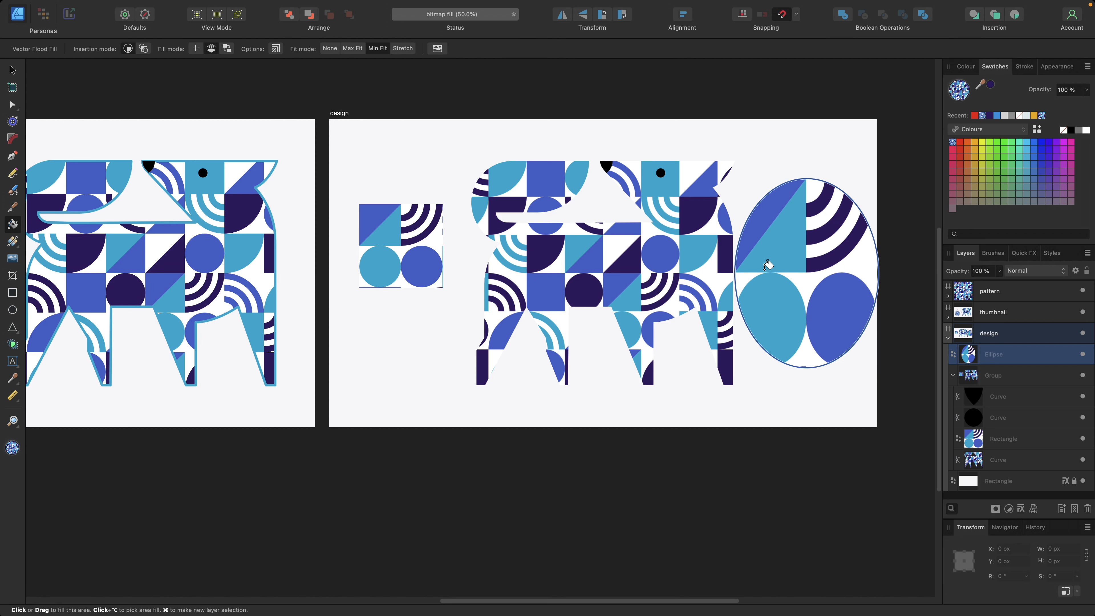
Refill the ellipse with the bitmap pattern using Vector Flood Fill and enlarge the pattern inside it
click(776, 261)
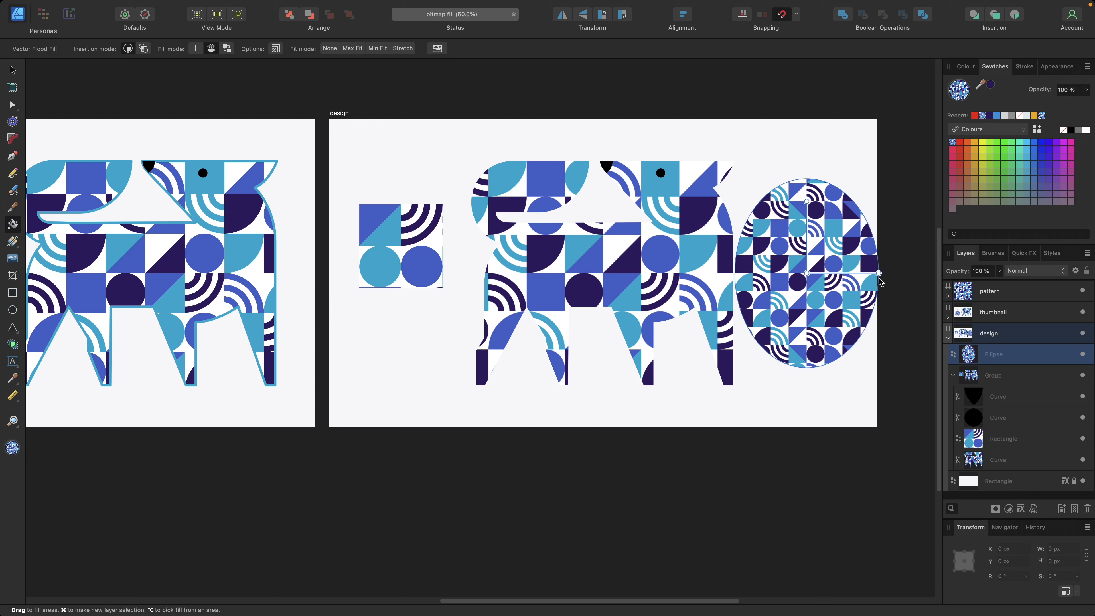
drag(878, 273, 931, 276)
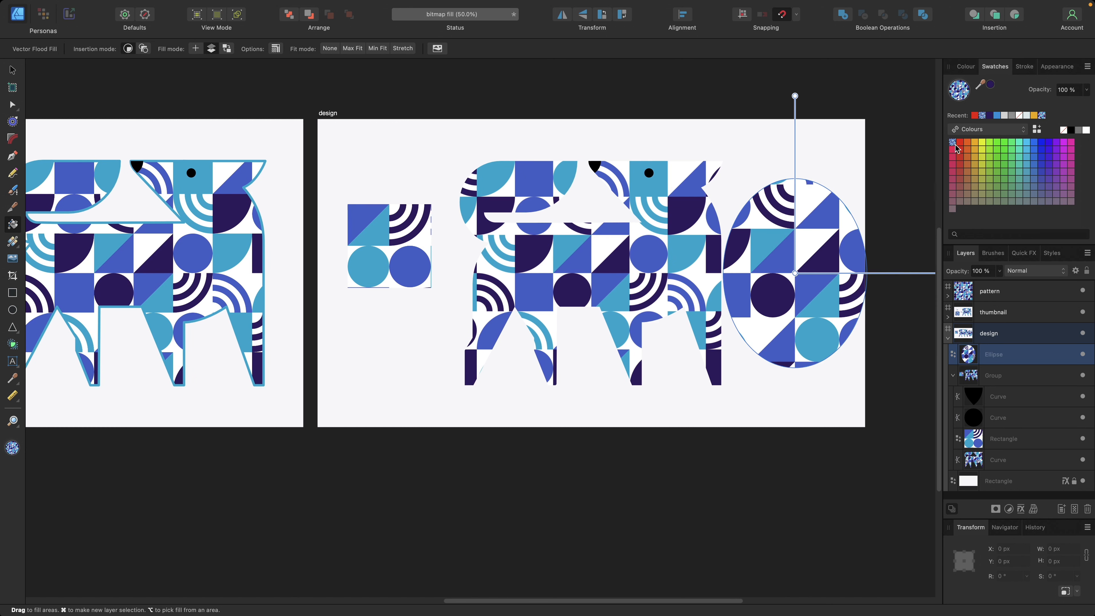